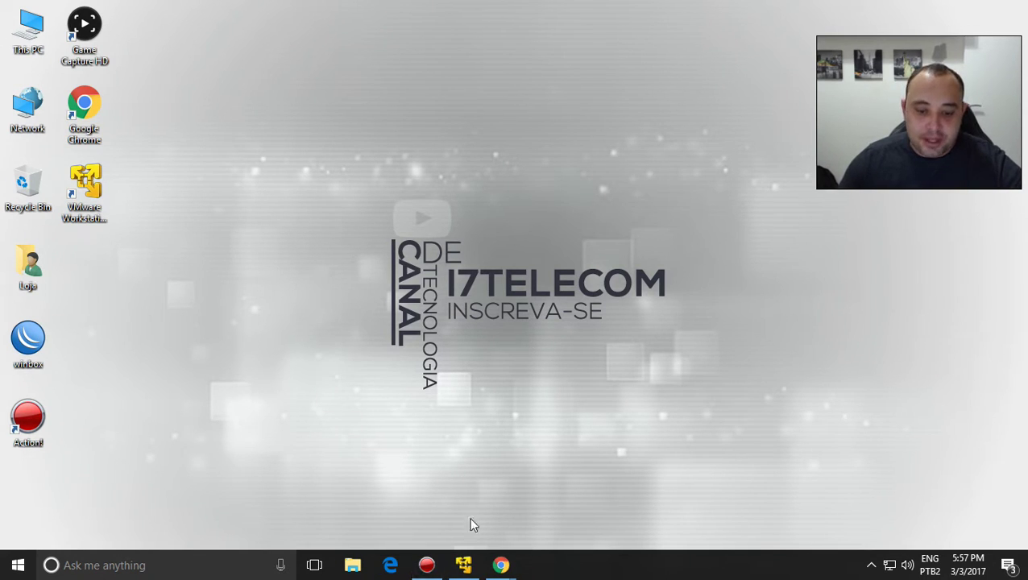
Step: Switch to the Windows 10 x64 virtual machine in VMware Workstation Player and sign in to Emby as admin
{"action": "left_click", "coordinate": [463, 565]}
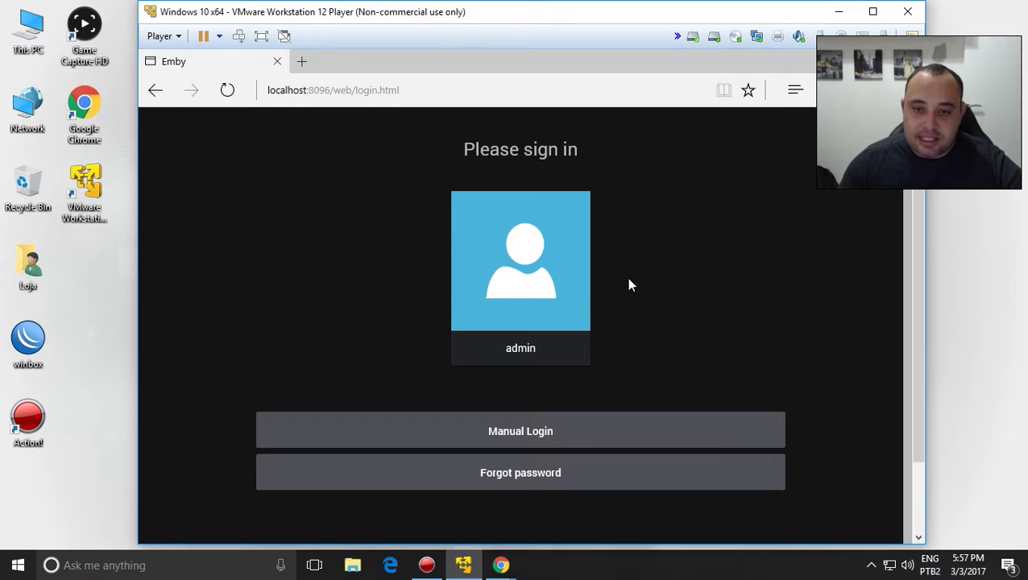
{"action": "scroll", "coordinate": [846, 278], "scroll_direction": "down", "scroll_amount": 1}
{"action": "scroll", "coordinate": [877, 289], "scroll_direction": "up", "scroll_amount": 1}
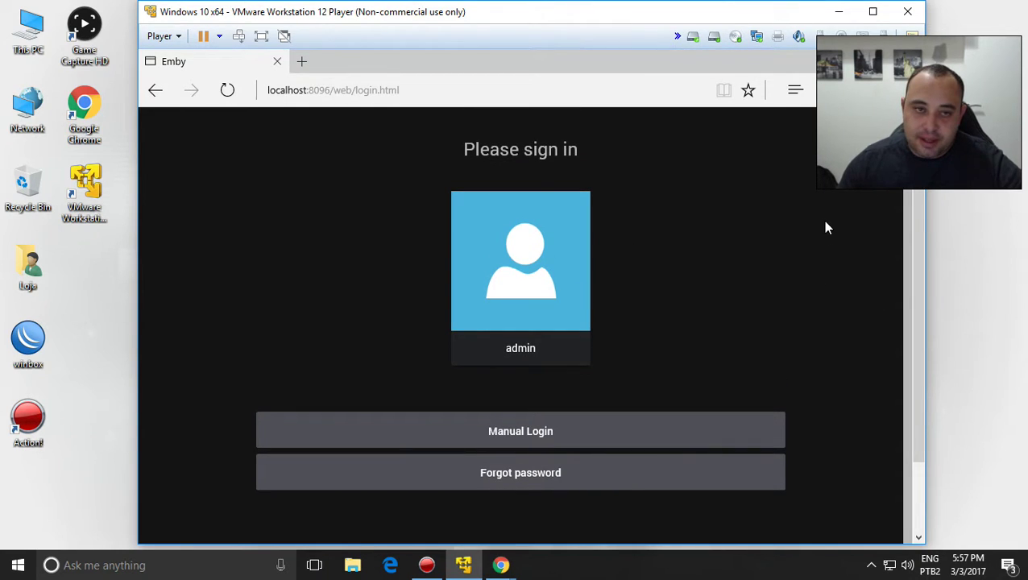
{"action": "scroll", "coordinate": [701, 274], "scroll_direction": "down", "scroll_amount": 1}
{"action": "left_click", "coordinate": [507, 236]}
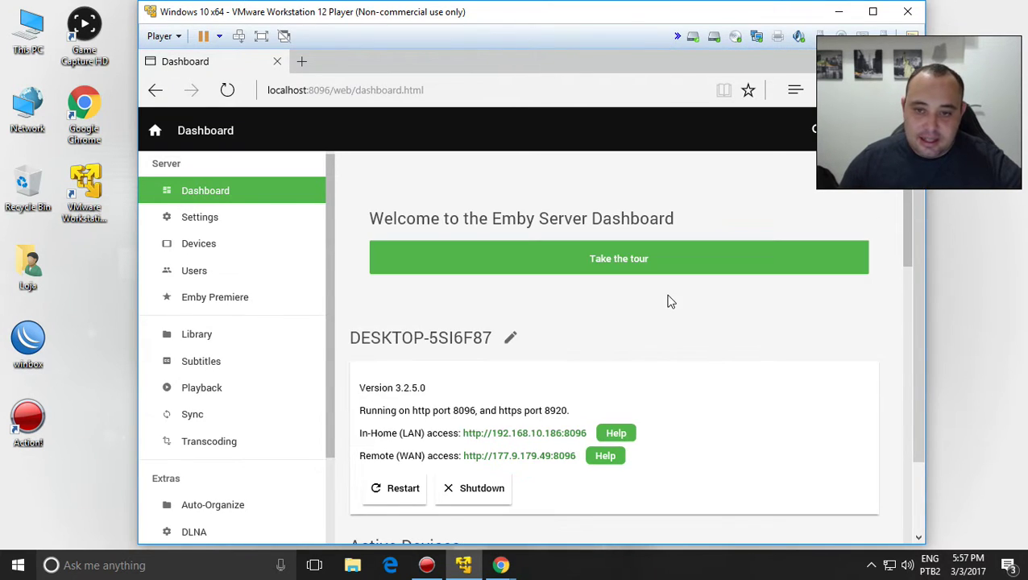
Step: Look through the Emby Server dashboard's server information, active devices, recent activity and latest news
{"action": "scroll", "coordinate": [676, 298], "scroll_direction": "down", "scroll_amount": 3}
{"action": "scroll", "coordinate": [677, 299], "scroll_direction": "down", "scroll_amount": 2}
{"action": "scroll", "coordinate": [677, 299], "scroll_direction": "up", "scroll_amount": 3}
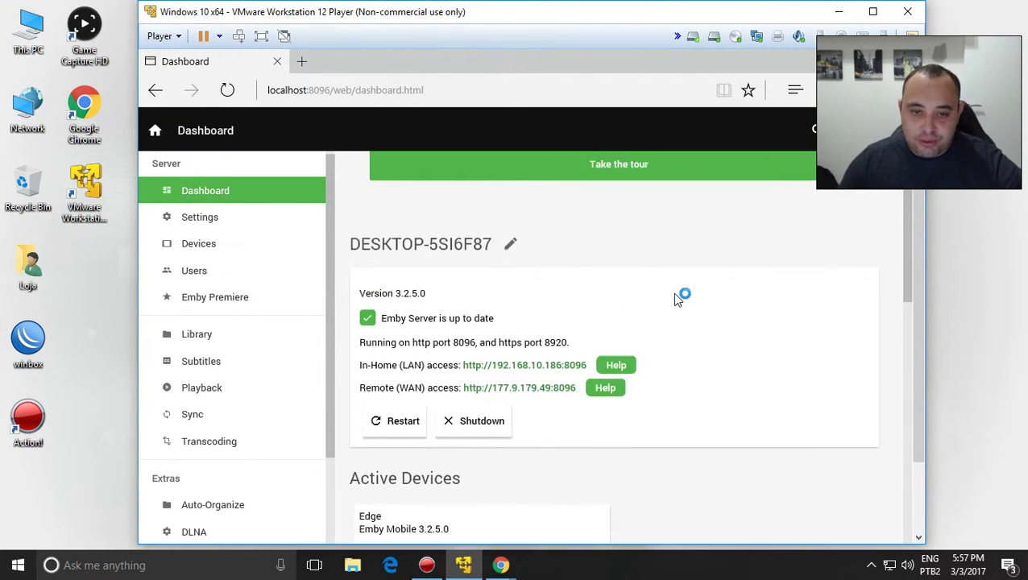
{"action": "scroll", "coordinate": [677, 298], "scroll_direction": "up", "scroll_amount": 2}
{"action": "scroll", "coordinate": [675, 299], "scroll_direction": "down", "scroll_amount": 4}
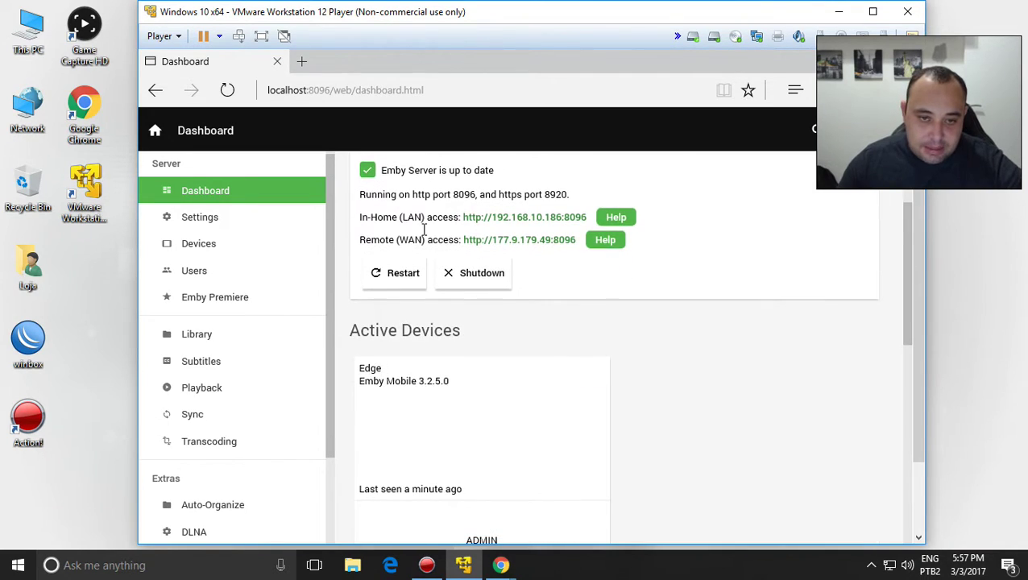
{"action": "scroll", "coordinate": [453, 227], "scroll_direction": "down", "scroll_amount": 10}
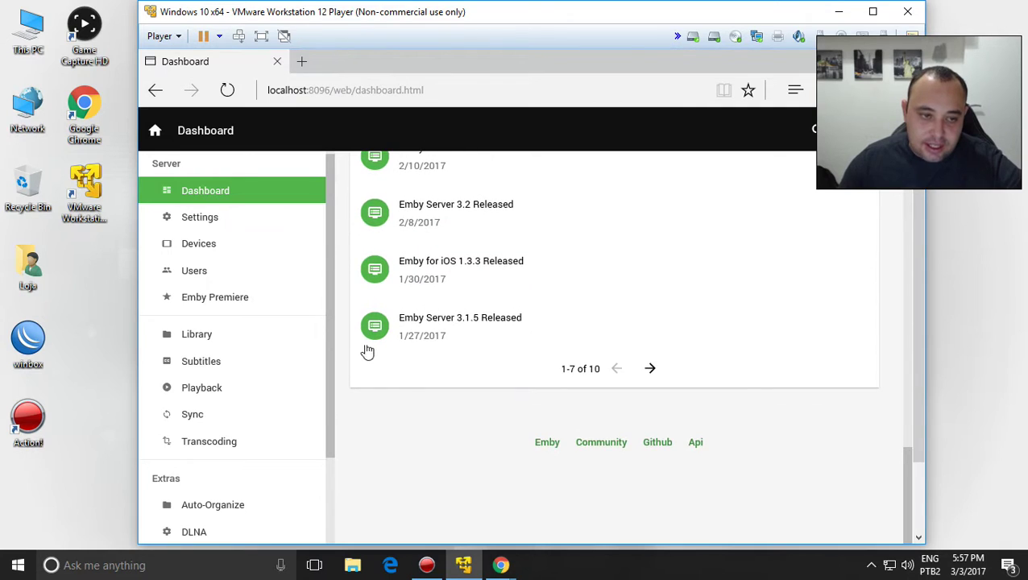
{"action": "scroll", "coordinate": [365, 351], "scroll_direction": "up", "scroll_amount": 8}
{"action": "scroll", "coordinate": [317, 298], "scroll_direction": "up", "scroll_amount": 2}
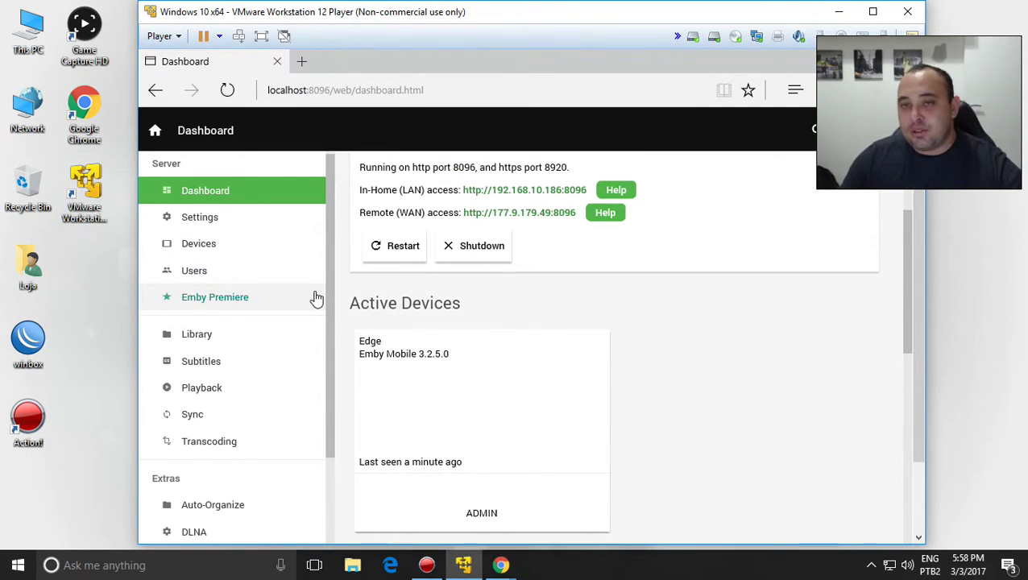
Step: Examine the Advanced hosting settings for ports and external domain, and the Subtitles download options
{"action": "scroll", "coordinate": [311, 301], "scroll_direction": "down", "scroll_amount": 5}
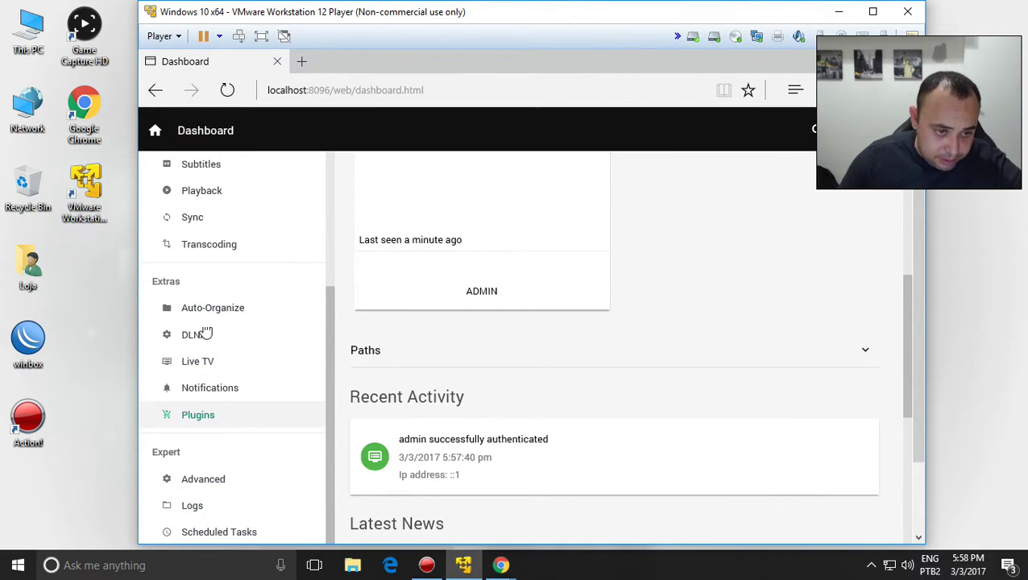
{"action": "left_click", "coordinate": [202, 482]}
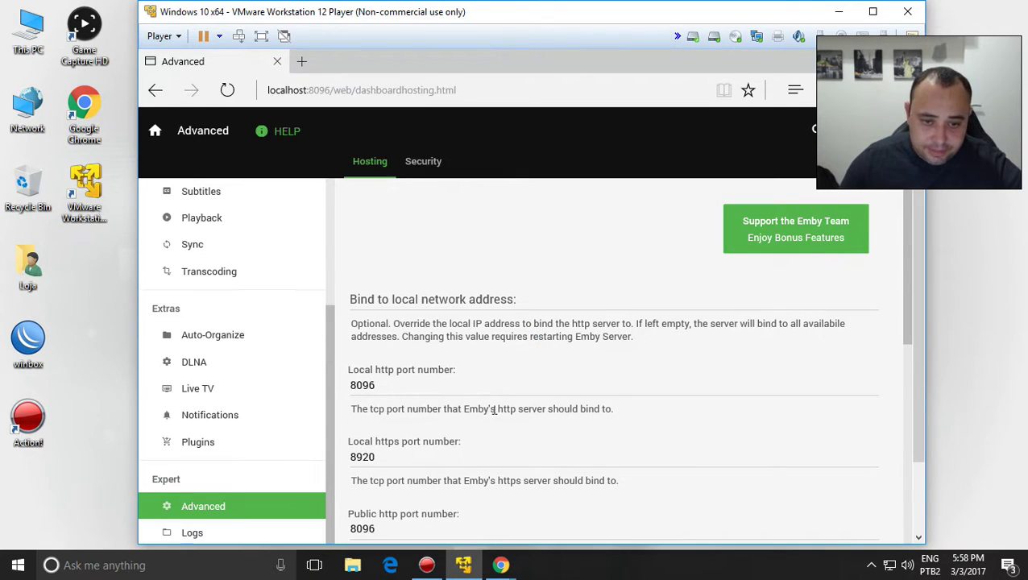
{"action": "scroll", "coordinate": [603, 371], "scroll_direction": "down", "scroll_amount": 6}
{"action": "scroll", "coordinate": [564, 354], "scroll_direction": "up", "scroll_amount": 4}
{"action": "scroll", "coordinate": [211, 477], "scroll_direction": "down", "scroll_amount": 1}
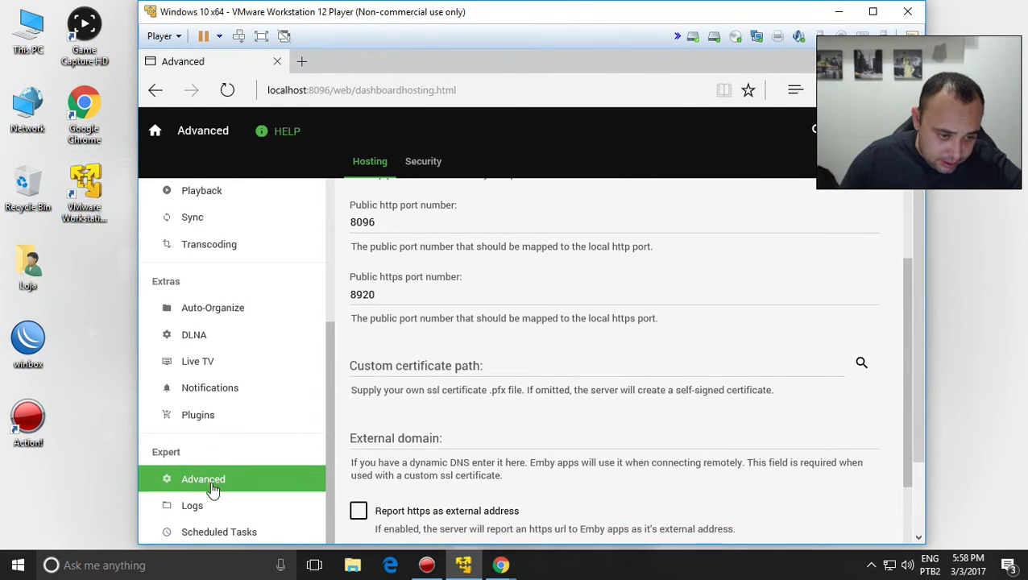
{"action": "scroll", "coordinate": [214, 390], "scroll_direction": "up", "scroll_amount": 3}
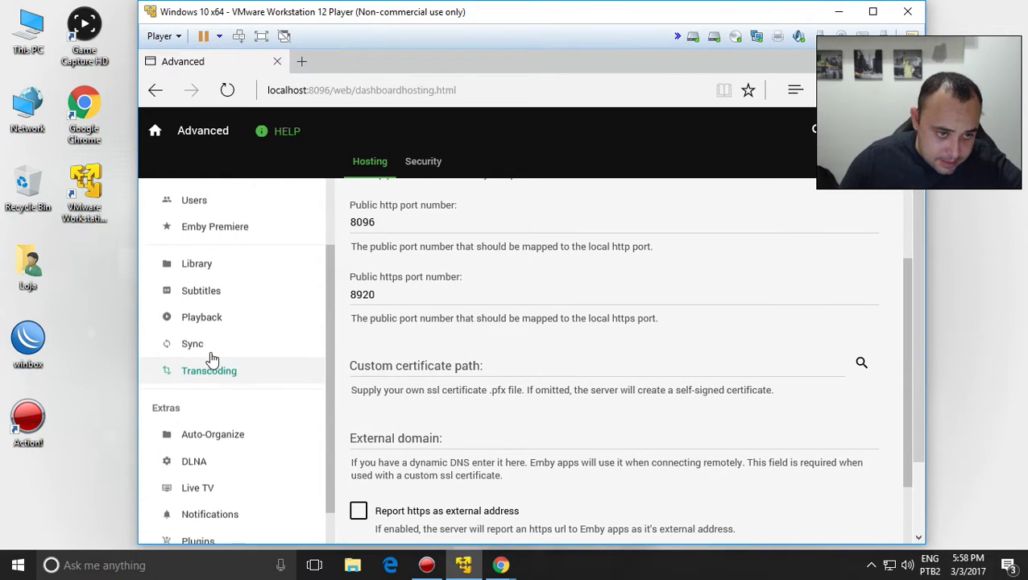
{"action": "left_click", "coordinate": [201, 297]}
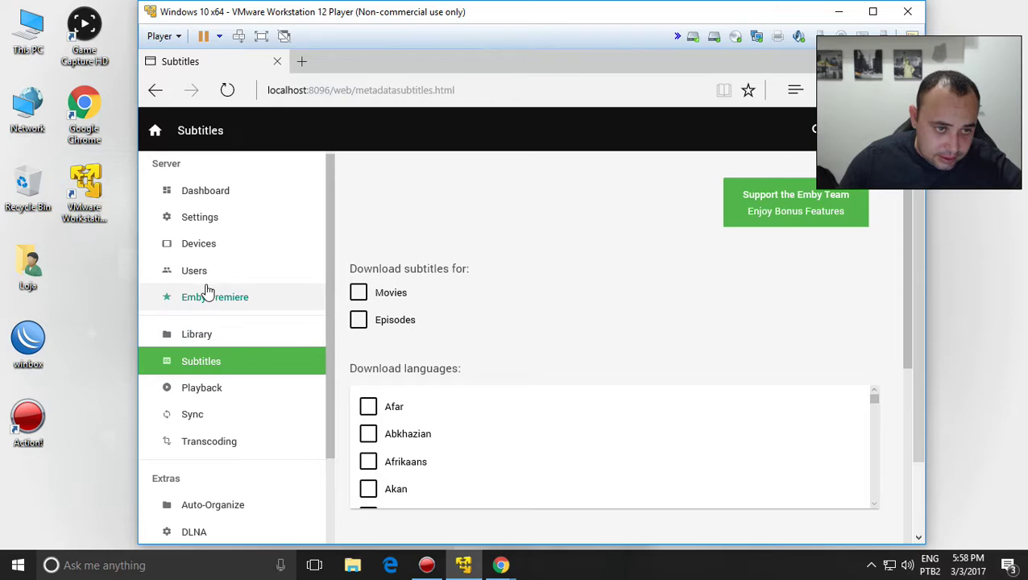
Step: Set the server's preferred display language to Portuguese (Brazil) in the general settings
{"action": "left_click", "coordinate": [201, 219]}
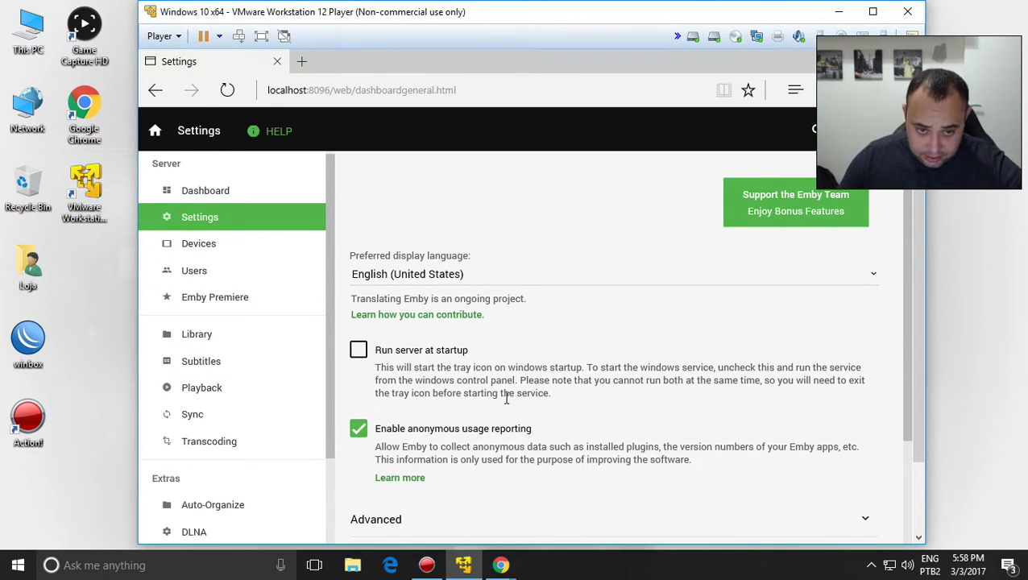
{"action": "left_click", "coordinate": [388, 273]}
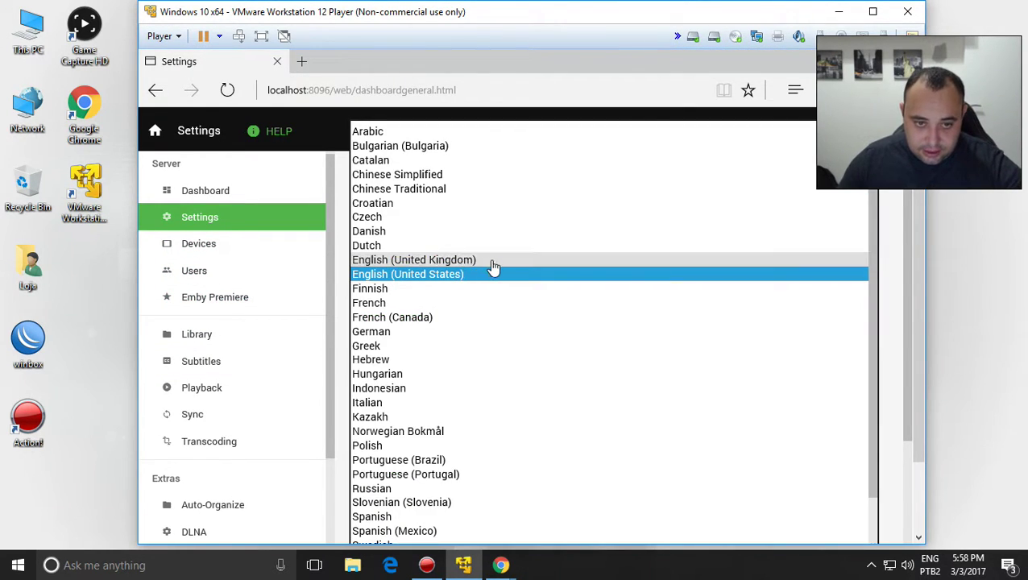
{"action": "scroll", "coordinate": [463, 382], "scroll_direction": "down", "scroll_amount": 1}
{"action": "scroll", "coordinate": [463, 381], "scroll_direction": "down", "scroll_amount": 1}
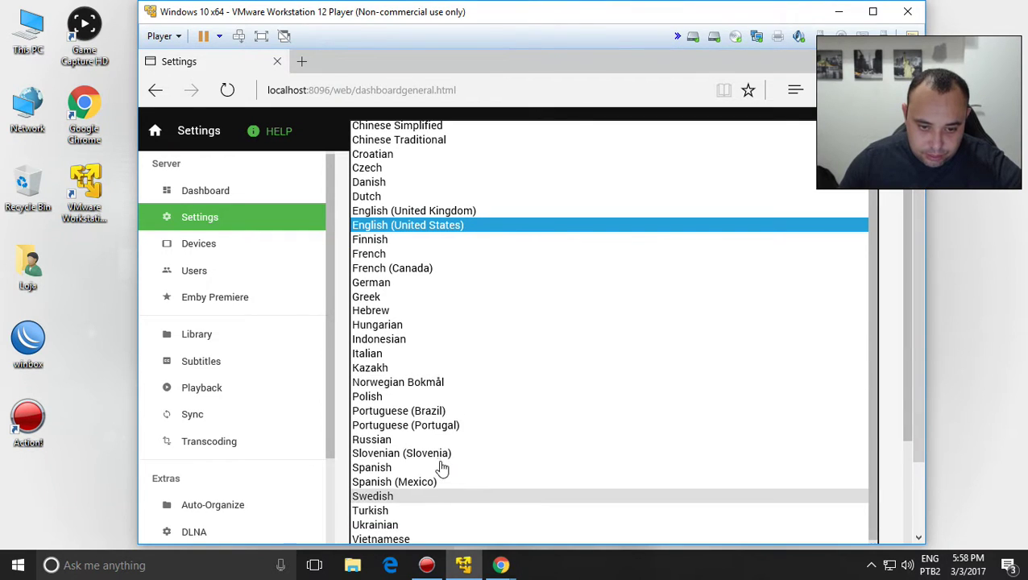
{"action": "left_click", "coordinate": [408, 411]}
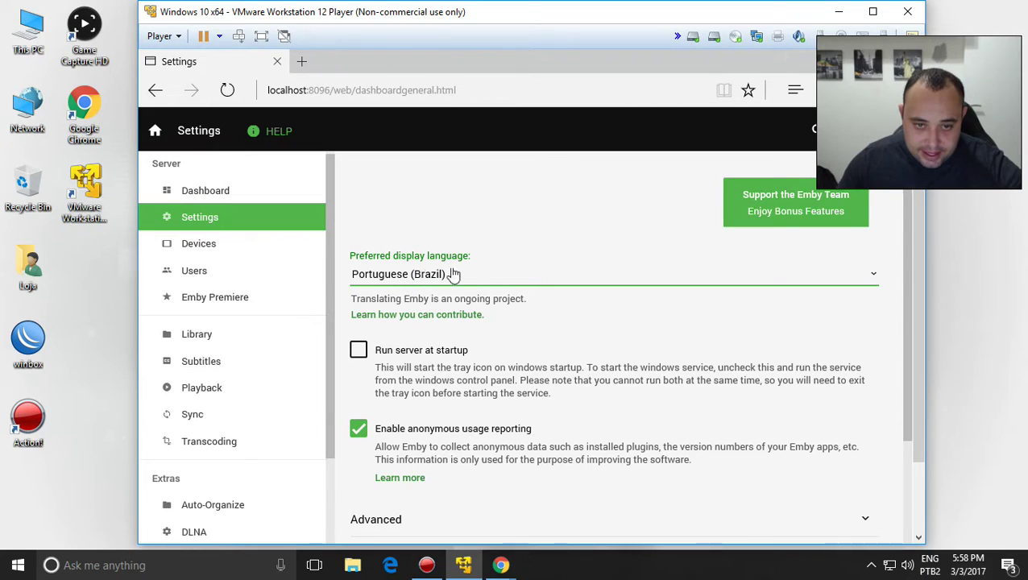
{"action": "left_click", "coordinate": [478, 284]}
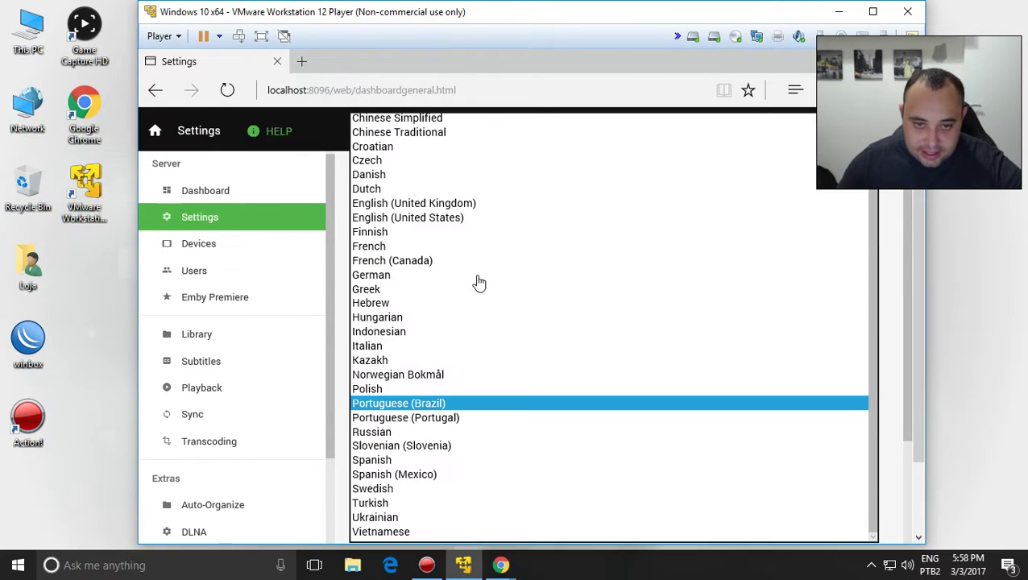
{"action": "left_click", "coordinate": [395, 405]}
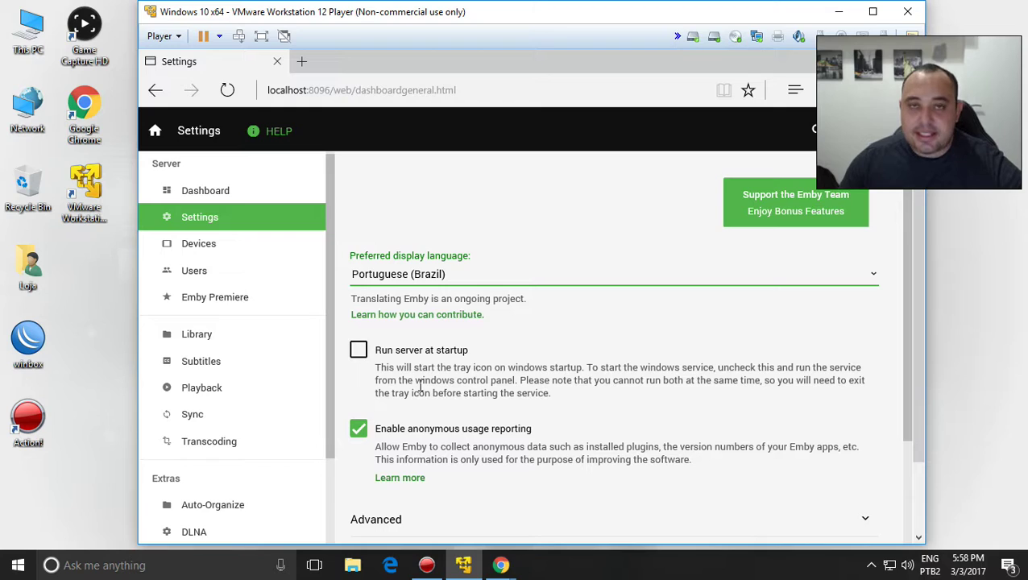
Step: Enable running the server at startup and save the general settings
{"action": "left_click", "coordinate": [358, 350]}
{"action": "scroll", "coordinate": [408, 443], "scroll_direction": "down", "scroll_amount": 3}
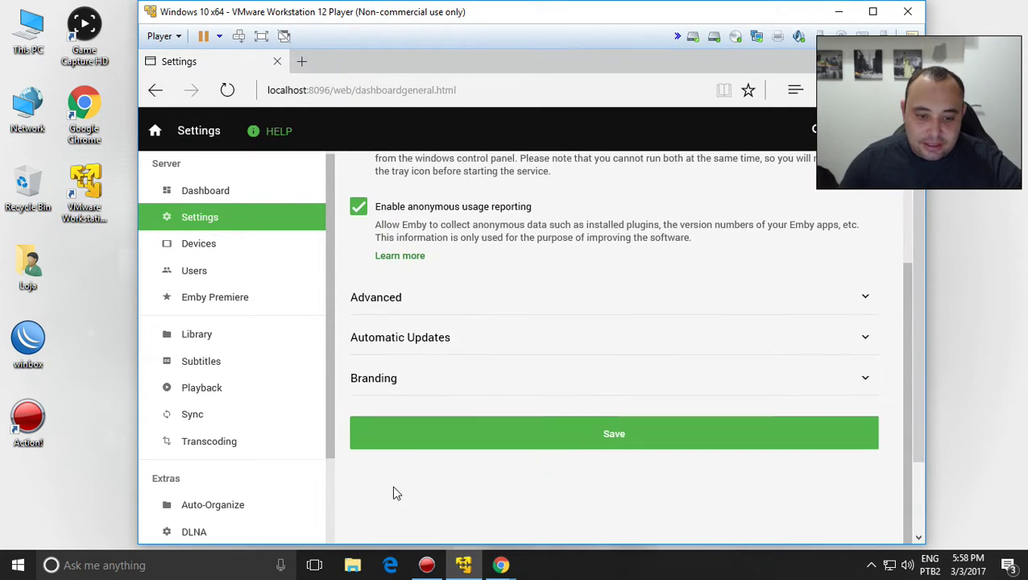
{"action": "left_click", "coordinate": [629, 439]}
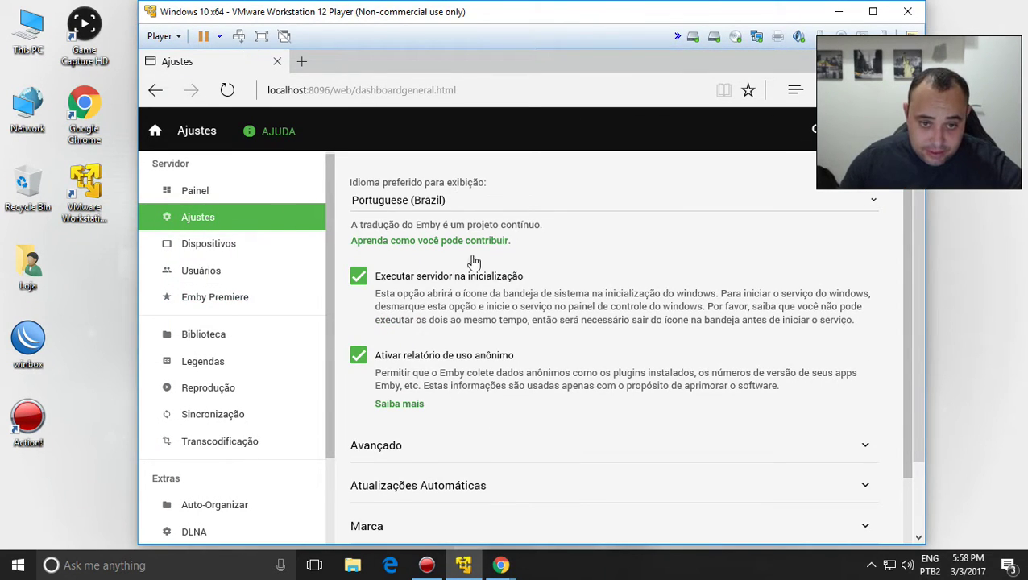
{"action": "scroll", "coordinate": [447, 371], "scroll_direction": "down", "scroll_amount": 2}
{"action": "scroll", "coordinate": [447, 371], "scroll_direction": "up", "scroll_amount": 2}
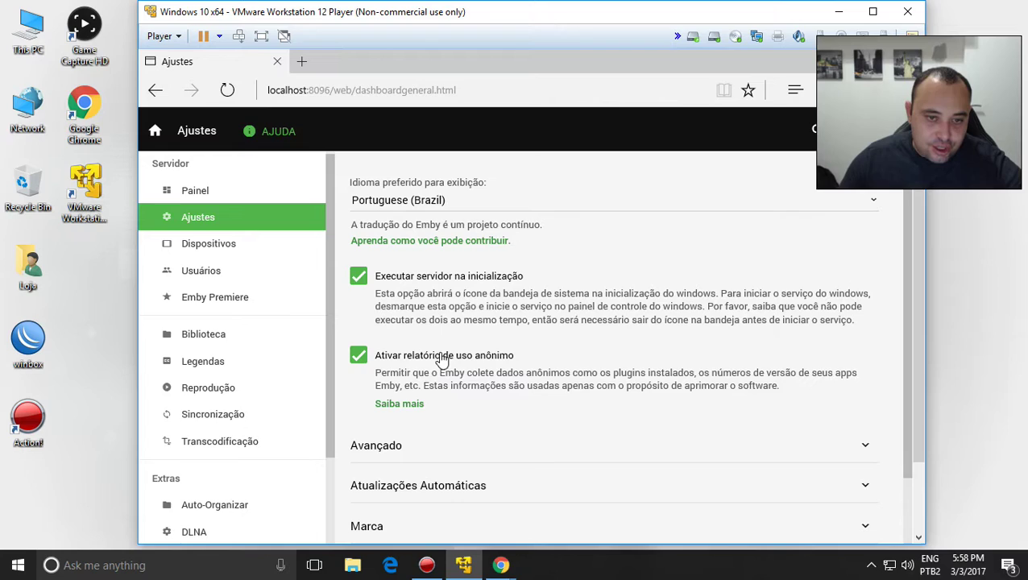
Step: Restart the Emby server from its dashboard and confirm the restart
{"action": "left_click", "coordinate": [200, 193]}
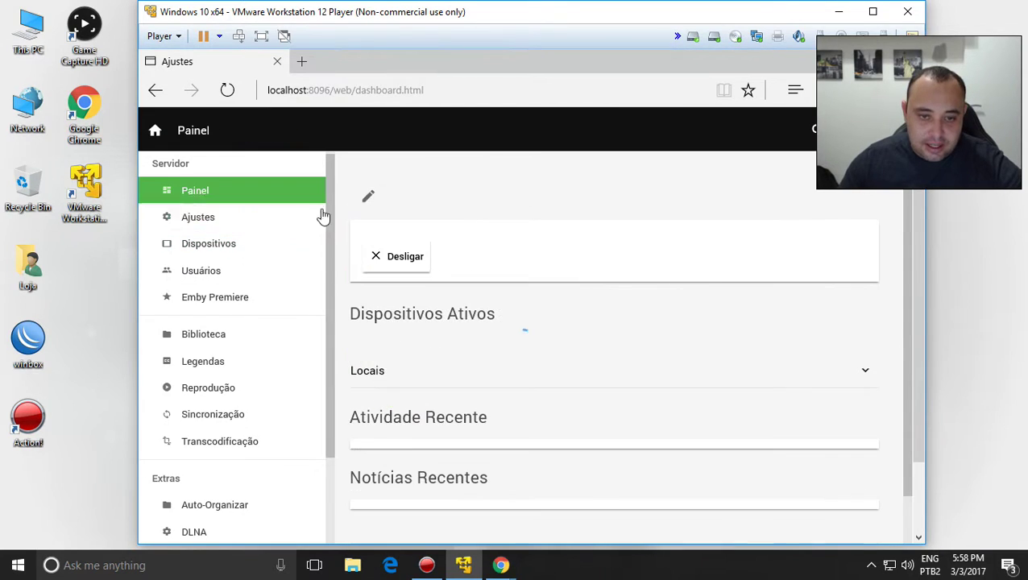
{"action": "scroll", "coordinate": [556, 379], "scroll_direction": "down", "scroll_amount": 3}
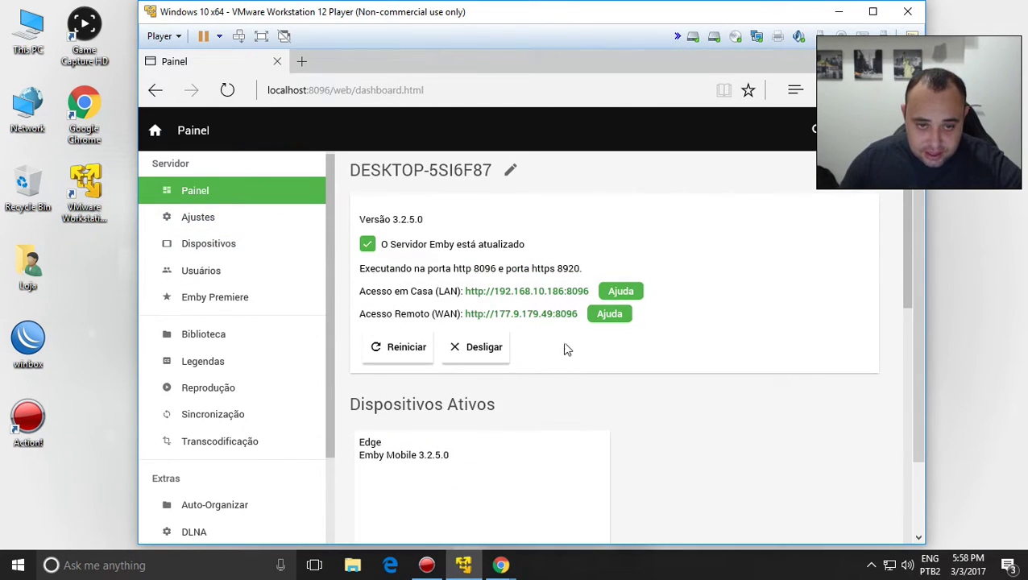
{"action": "left_click", "coordinate": [398, 346]}
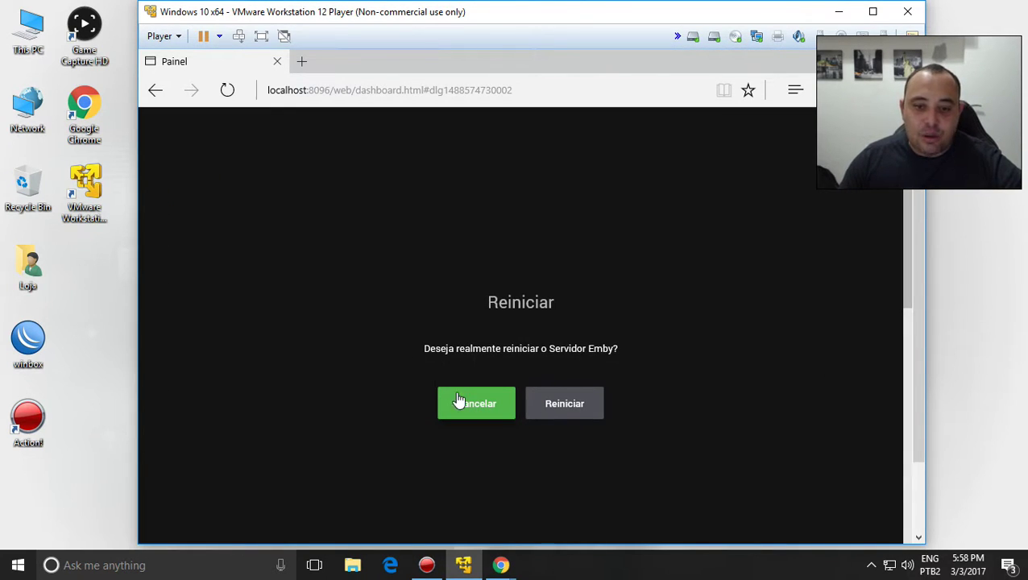
{"action": "left_click", "coordinate": [558, 404]}
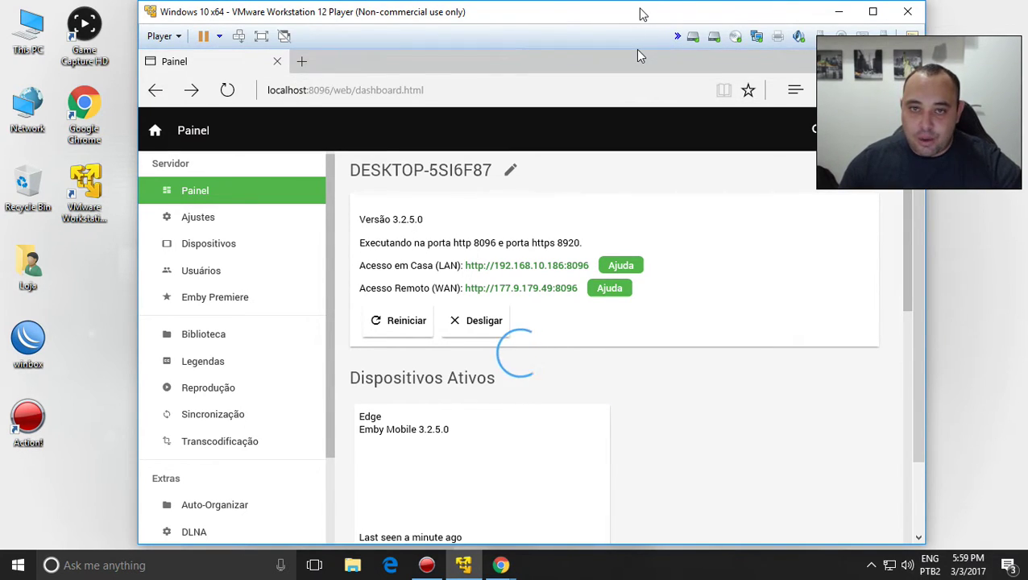
{"action": "left_click", "coordinate": [510, 174]}
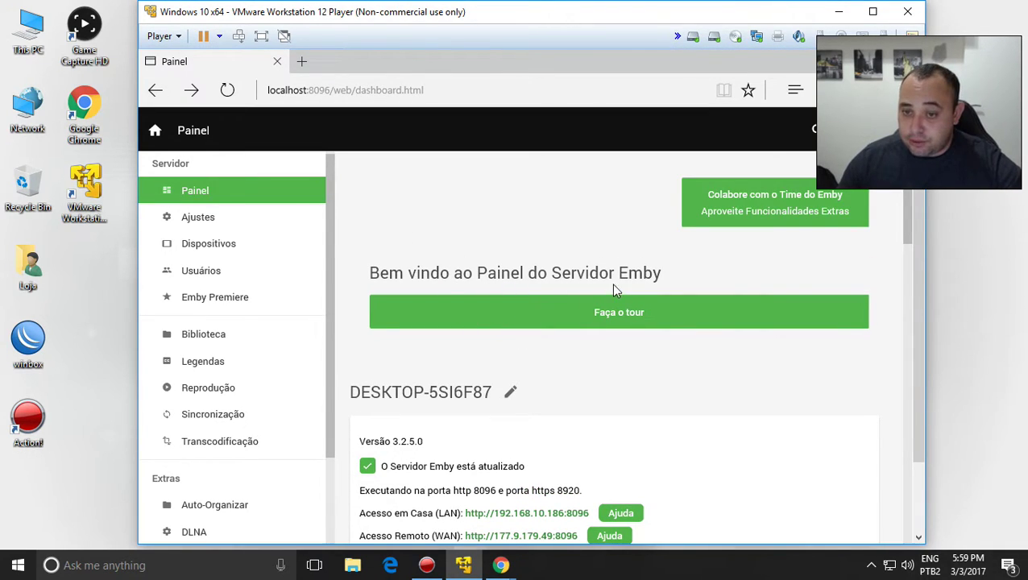
Step: Look over the Portuguese dashboard from the active devices down to the recent news
{"action": "scroll", "coordinate": [618, 321], "scroll_direction": "down", "scroll_amount": 9}
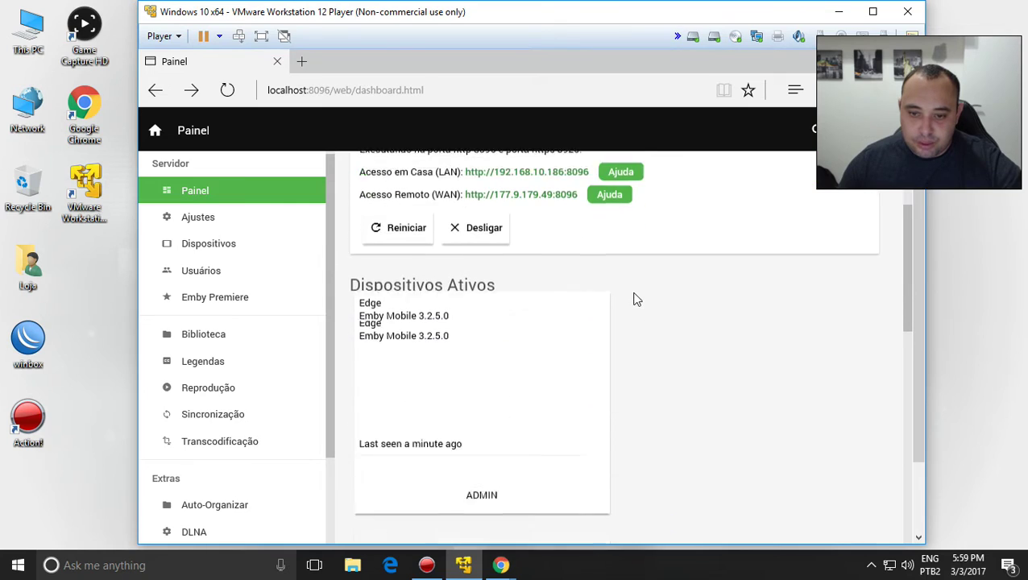
{"action": "scroll", "coordinate": [685, 355], "scroll_direction": "down", "scroll_amount": 8}
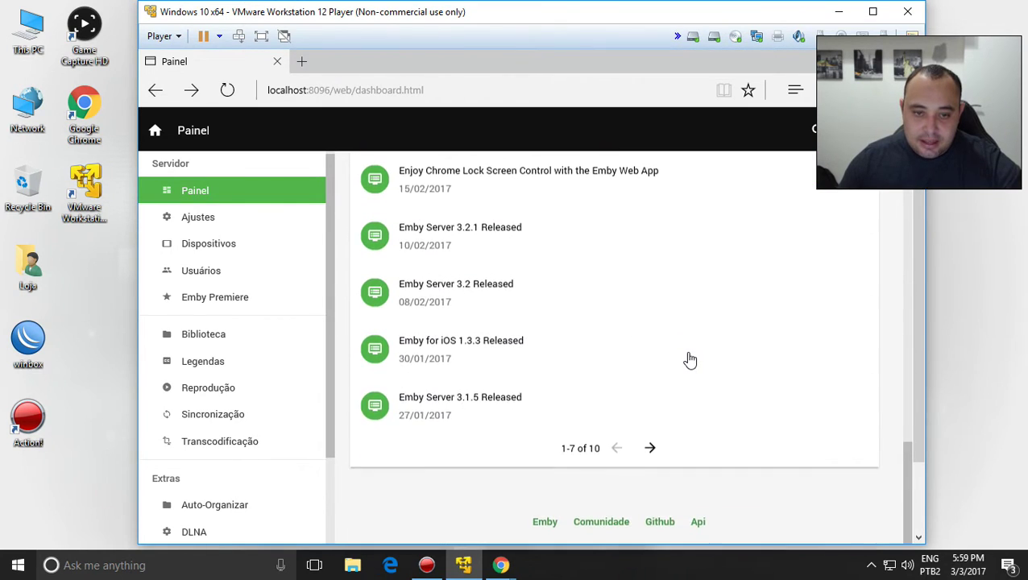
{"action": "scroll", "coordinate": [688, 360], "scroll_direction": "up", "scroll_amount": 4}
{"action": "scroll", "coordinate": [692, 360], "scroll_direction": "up", "scroll_amount": 10}
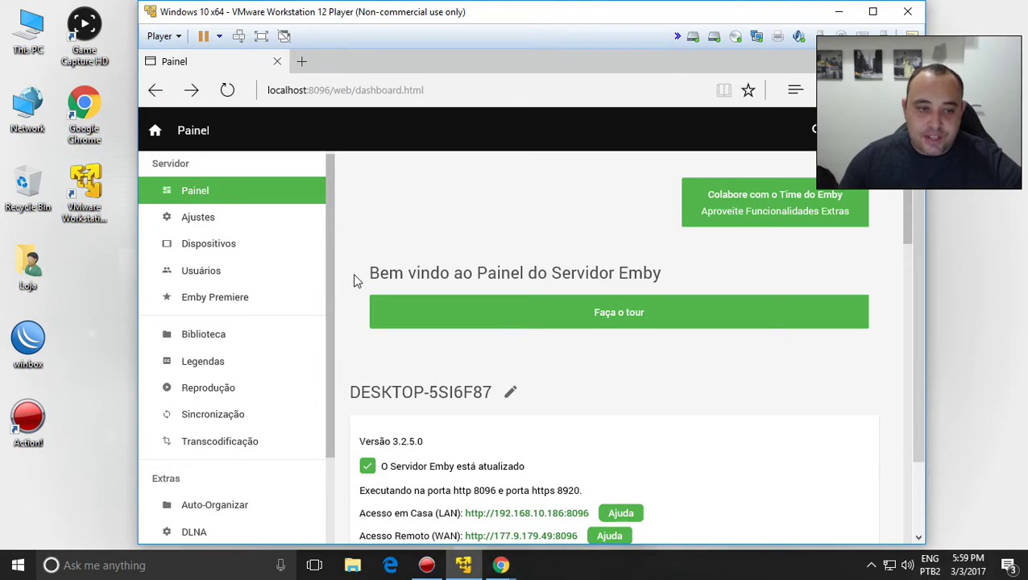
Step: Review the language and startup options in the general settings and save them again
{"action": "left_click", "coordinate": [199, 226]}
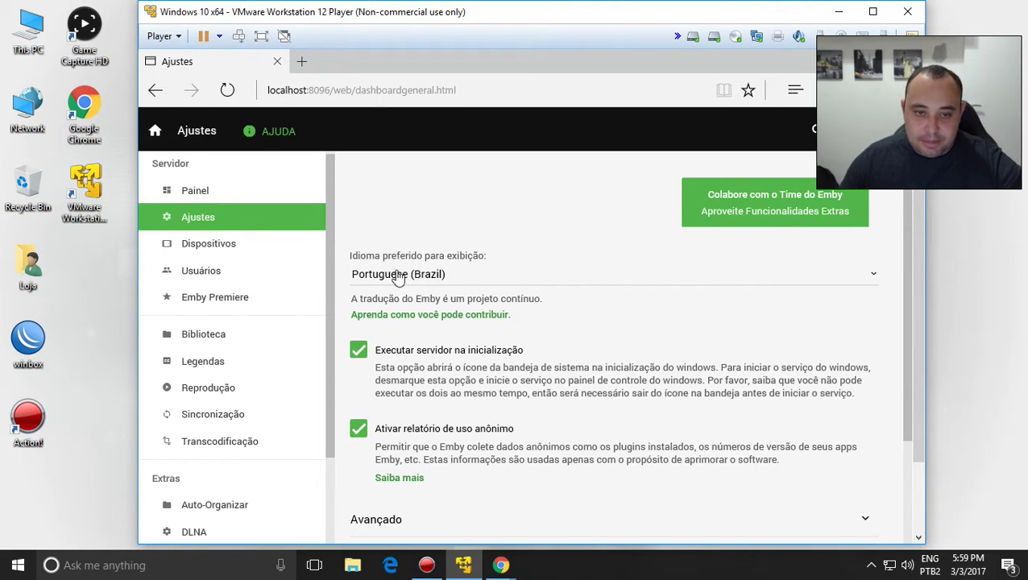
{"action": "scroll", "coordinate": [542, 362], "scroll_direction": "down", "scroll_amount": 2}
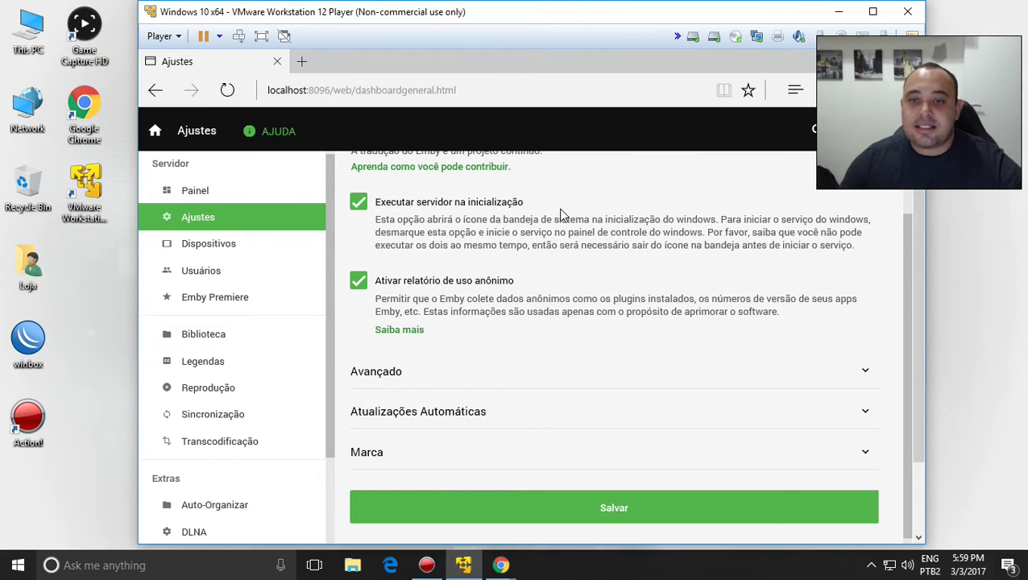
{"action": "scroll", "coordinate": [592, 238], "scroll_direction": "down", "scroll_amount": 1}
{"action": "left_click", "coordinate": [604, 444]}
Step: Return to the dashboard and review its LAN and WAN access addresses, recent activity and news
{"action": "left_click", "coordinate": [211, 198]}
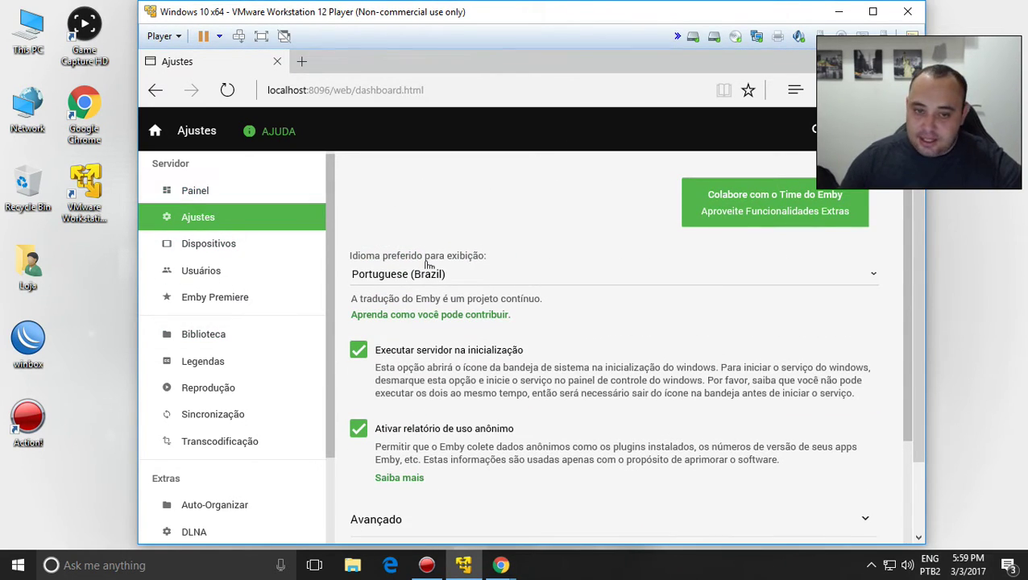
{"action": "scroll", "coordinate": [487, 385], "scroll_direction": "down", "scroll_amount": 3}
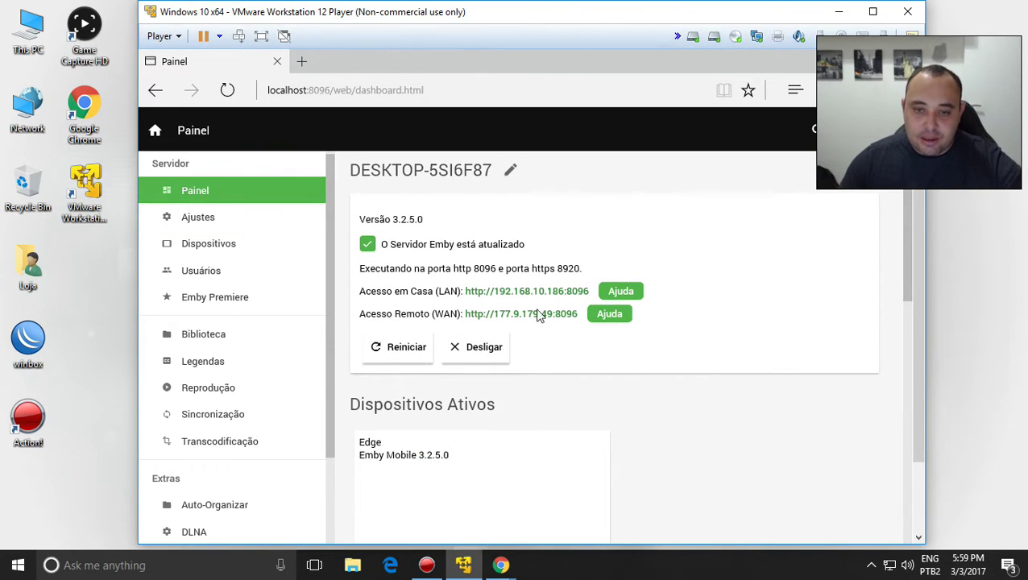
{"action": "scroll", "coordinate": [614, 415], "scroll_direction": "down", "scroll_amount": 10}
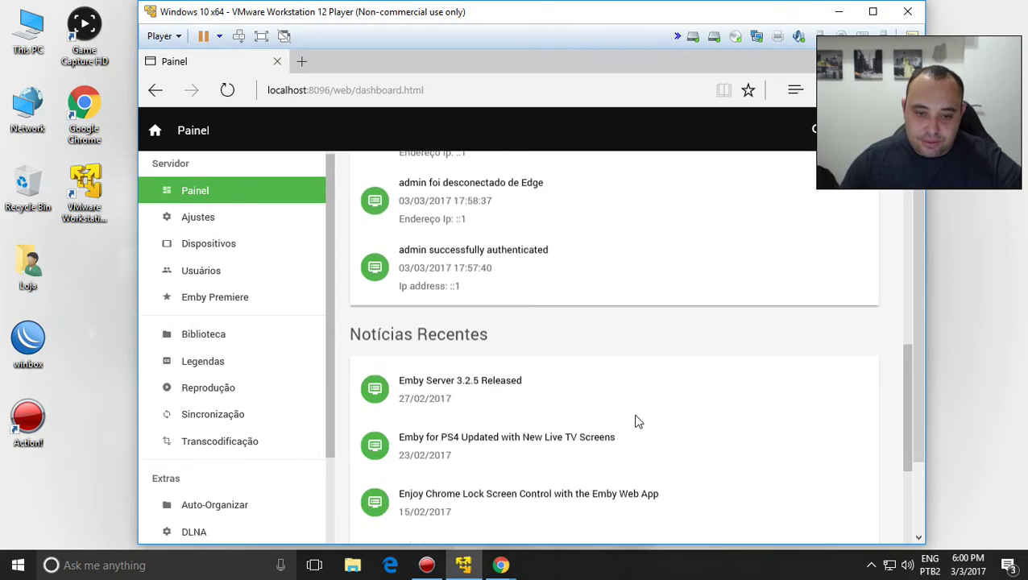
{"action": "scroll", "coordinate": [638, 423], "scroll_direction": "down", "scroll_amount": 3}
{"action": "scroll", "coordinate": [641, 425], "scroll_direction": "up", "scroll_amount": 12}
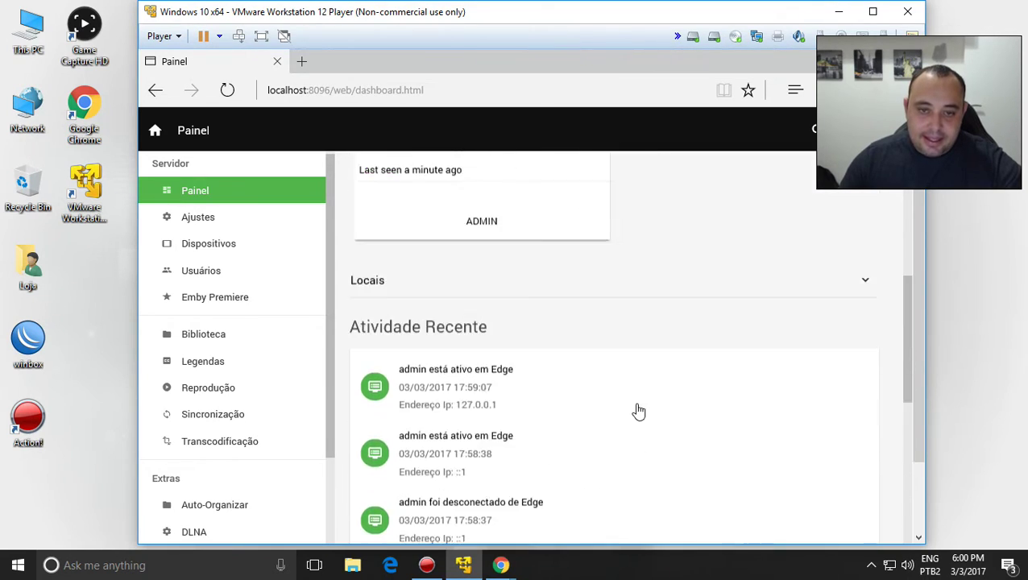
Step: Look over the top of the dashboard and the server's extra and advanced sections down to the scheduled tasks entry
{"action": "scroll", "coordinate": [610, 381], "scroll_direction": "up", "scroll_amount": 2}
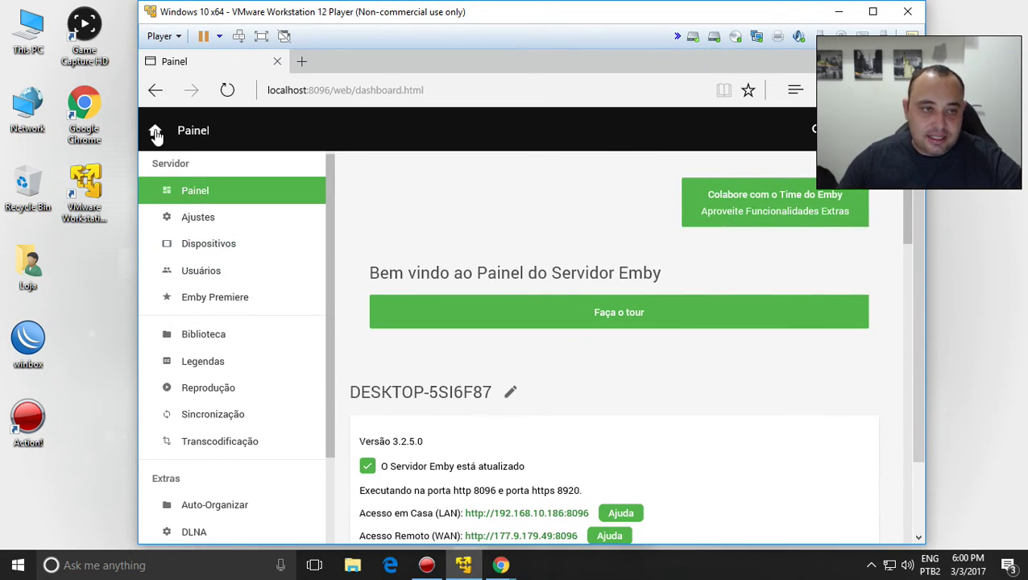
{"action": "double_click", "coordinate": [194, 129]}
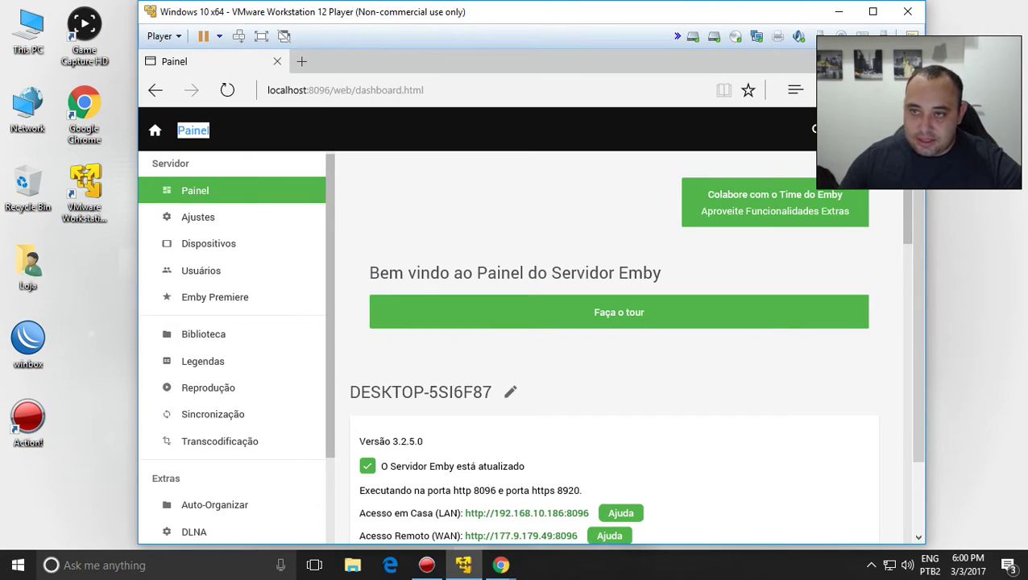
{"action": "scroll", "coordinate": [320, 351], "scroll_direction": "down", "scroll_amount": 2}
{"action": "scroll", "coordinate": [254, 345], "scroll_direction": "down", "scroll_amount": 7}
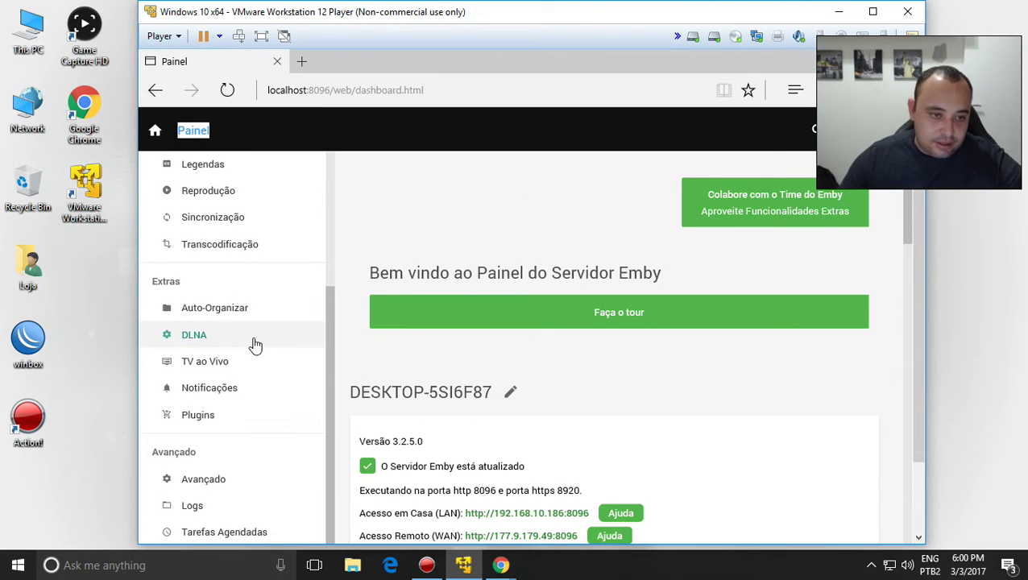
{"action": "scroll", "coordinate": [210, 511], "scroll_direction": "down", "scroll_amount": 5}
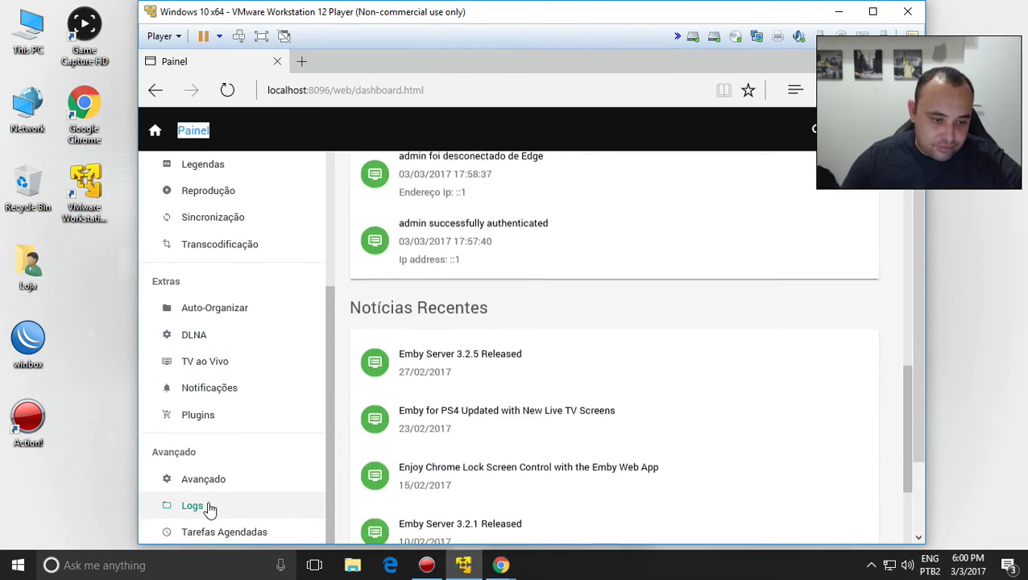
Step: Review the advanced hosting settings down to the automatic port mapping option, and open the list of server logs
{"action": "left_click", "coordinate": [202, 486]}
{"action": "scroll", "coordinate": [614, 422], "scroll_direction": "down", "scroll_amount": 6}
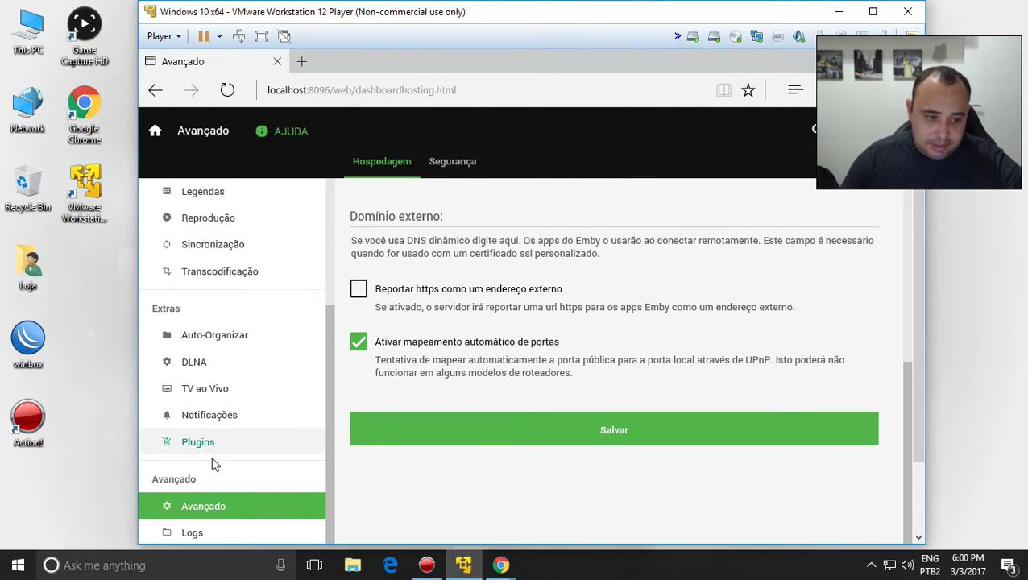
{"action": "scroll", "coordinate": [189, 457], "scroll_direction": "down", "scroll_amount": 1}
{"action": "left_click", "coordinate": [192, 508]}
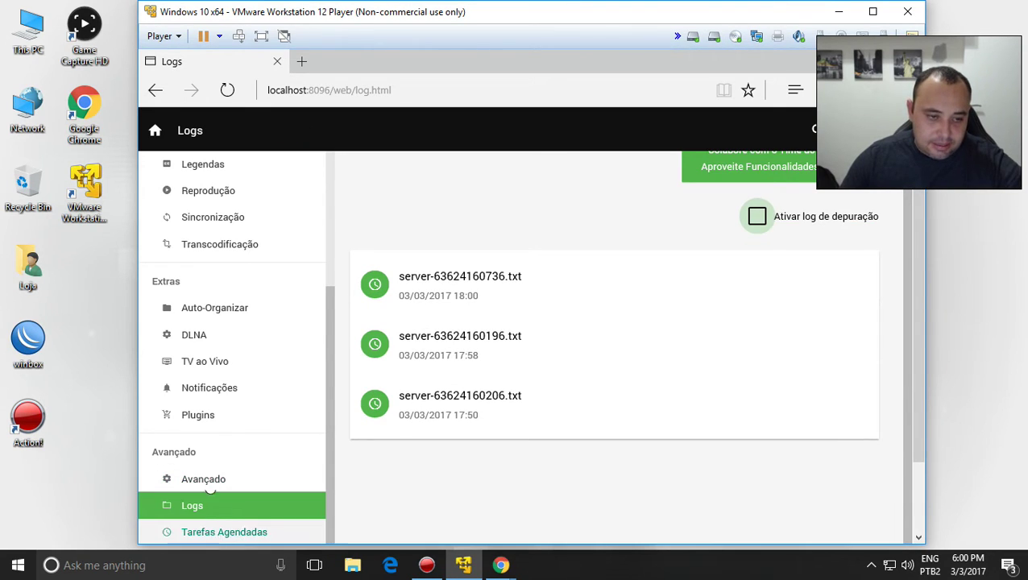
Step: Look over the main dashboard again through its active devices and recent activity, and minimise the virtual machine window
{"action": "scroll", "coordinate": [206, 345], "scroll_direction": "up", "scroll_amount": 3}
{"action": "left_click", "coordinate": [195, 192]}
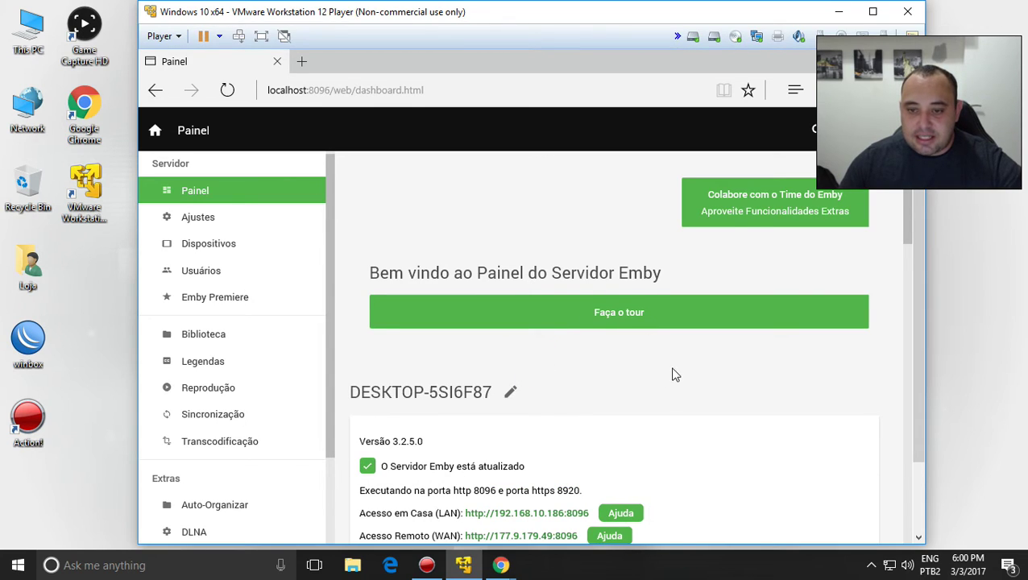
{"action": "scroll", "coordinate": [674, 370], "scroll_direction": "down", "scroll_amount": 3}
{"action": "scroll", "coordinate": [709, 387], "scroll_direction": "down", "scroll_amount": 3}
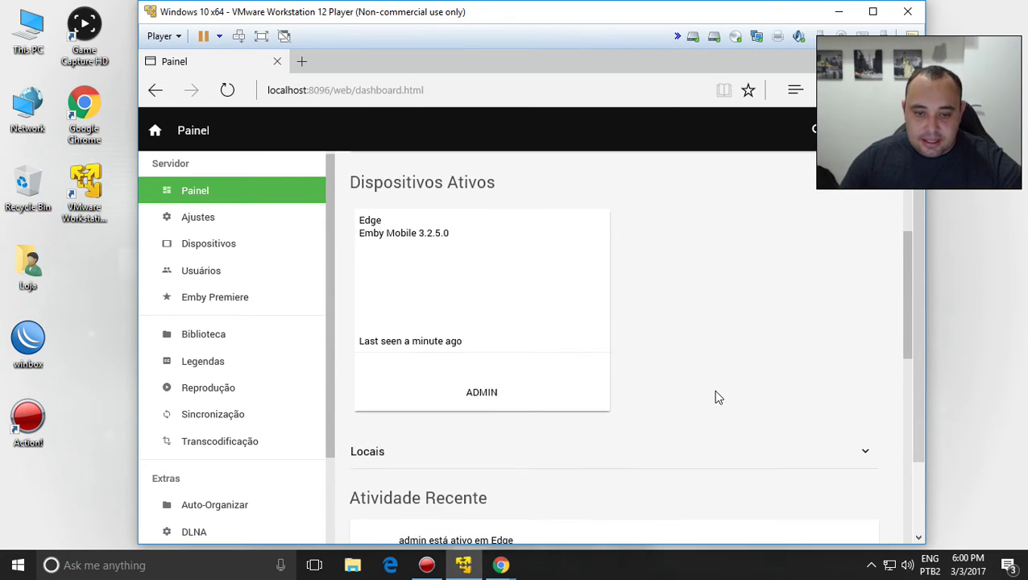
{"action": "scroll", "coordinate": [717, 397], "scroll_direction": "down", "scroll_amount": 3}
{"action": "scroll", "coordinate": [717, 396], "scroll_direction": "up", "scroll_amount": 10}
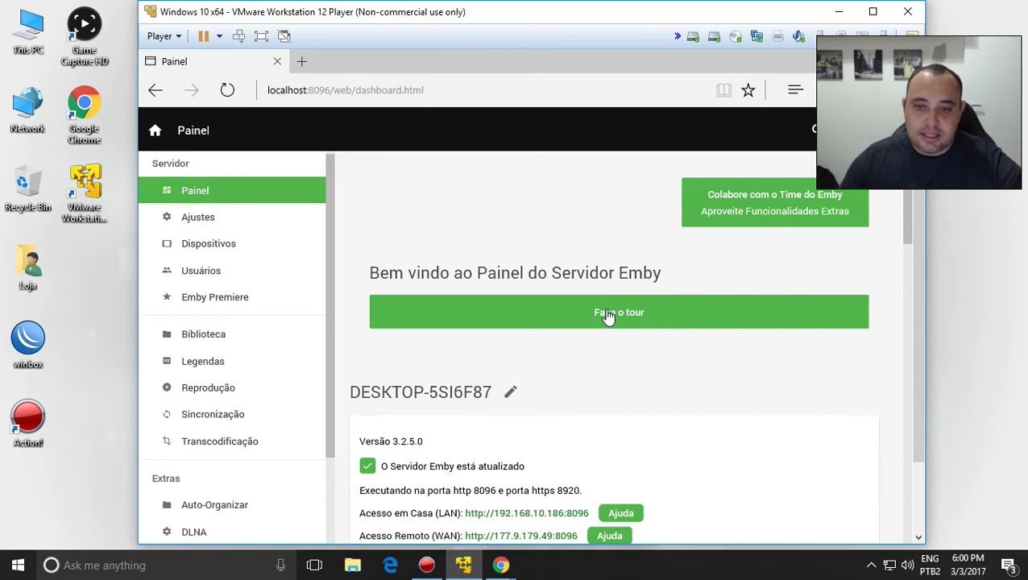
{"action": "left_click", "coordinate": [838, 11]}
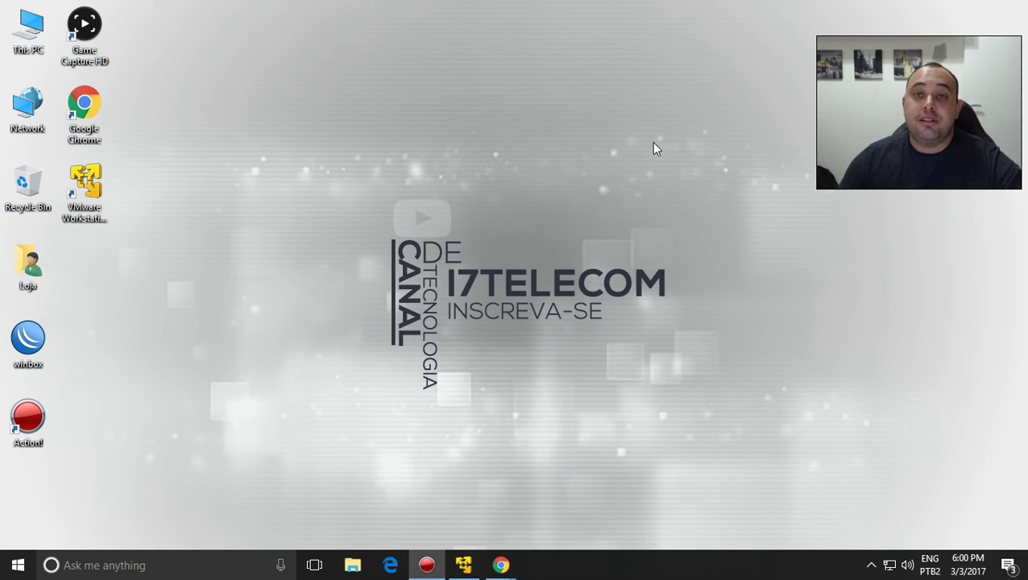